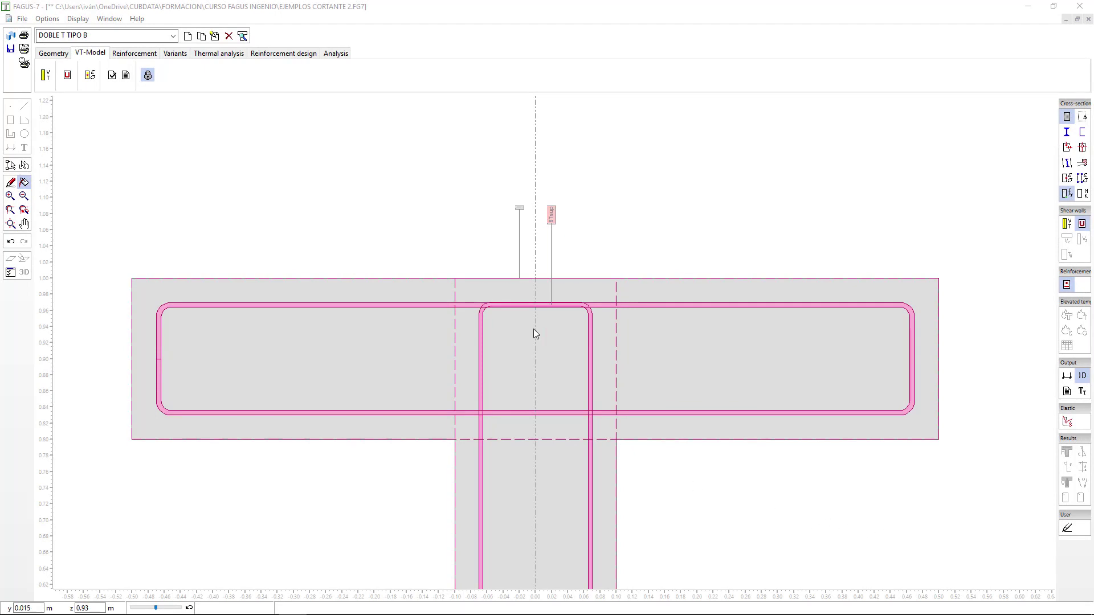
Check the STsup stirrup's diameter in its properties and close them unchanged
{"action": "double_click", "coordinate": [317, 284]}
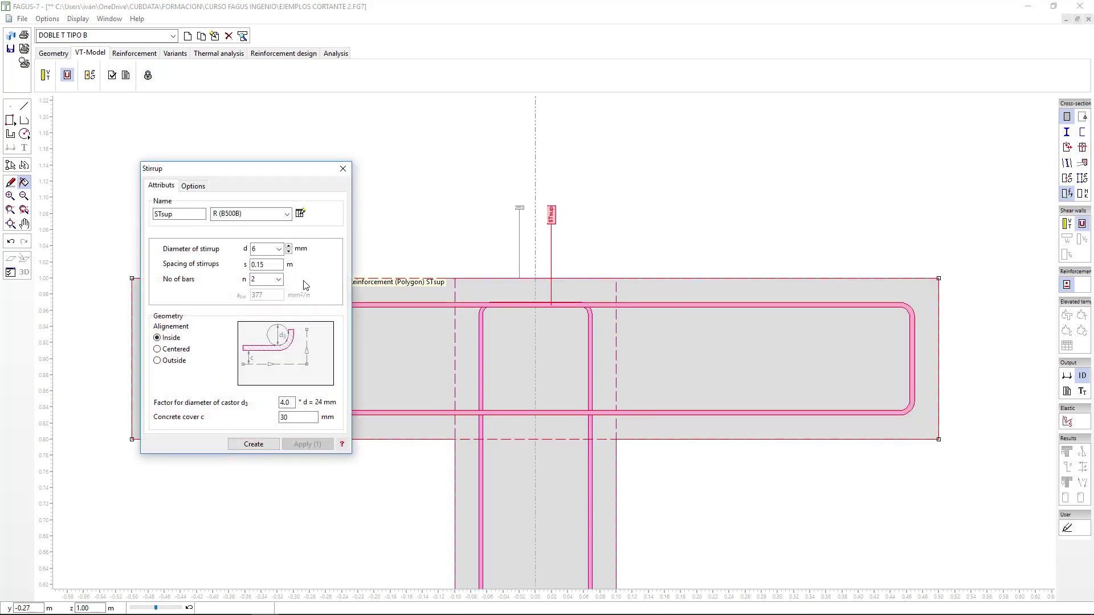
{"action": "double_click", "coordinate": [272, 253]}
{"action": "left_click", "coordinate": [343, 169]}
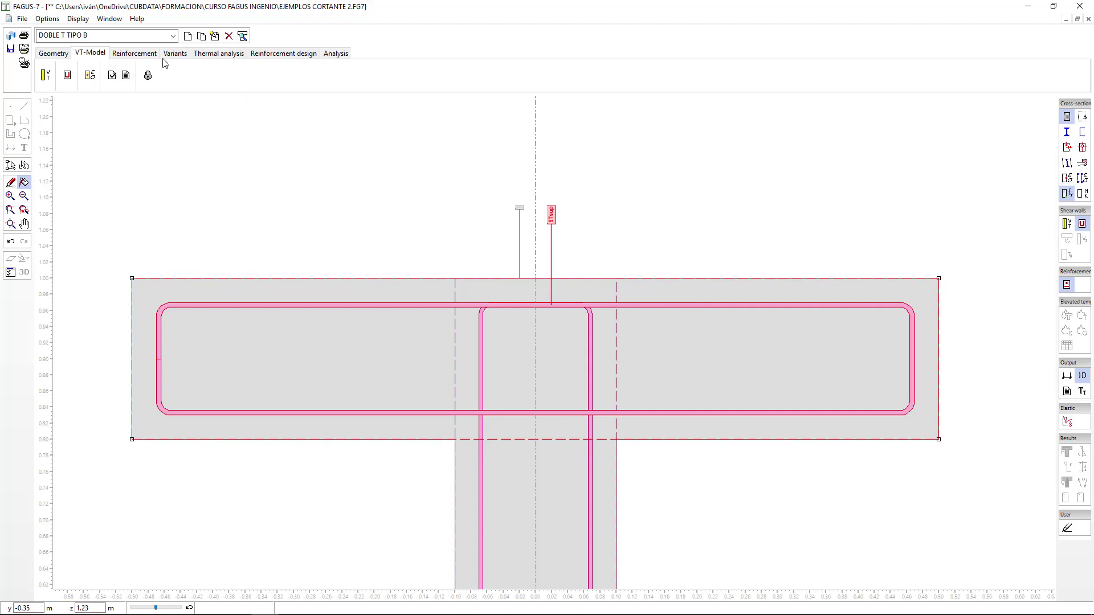
Switch to the Reinforcement workspace and frame the whole T-section in view
{"action": "left_click", "coordinate": [146, 57]}
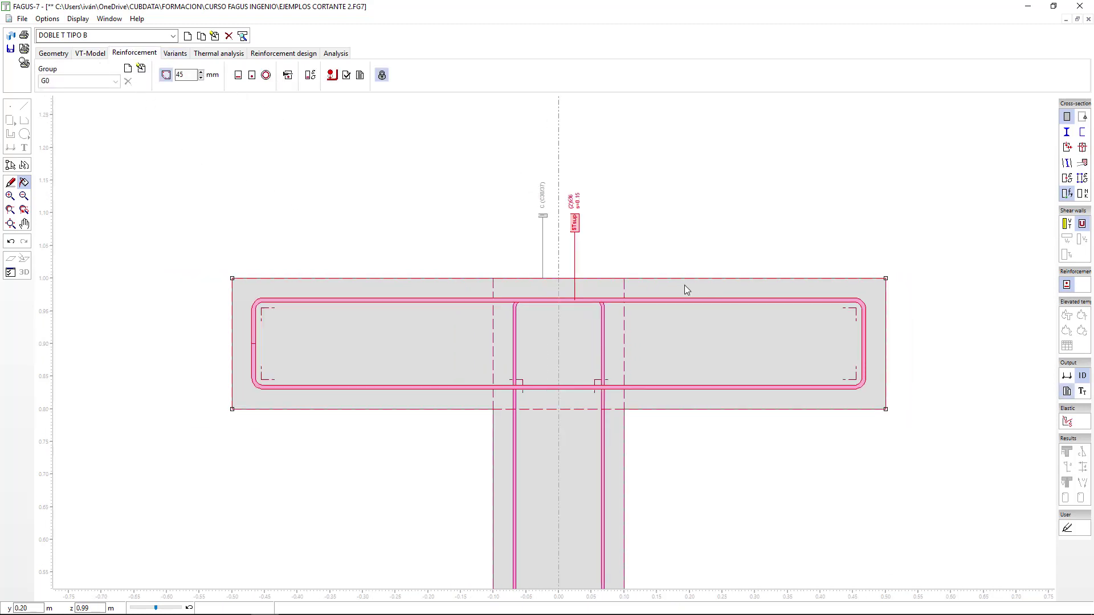
{"action": "scroll", "coordinate": [206, 310], "scroll_direction": "up", "scroll_amount": 2}
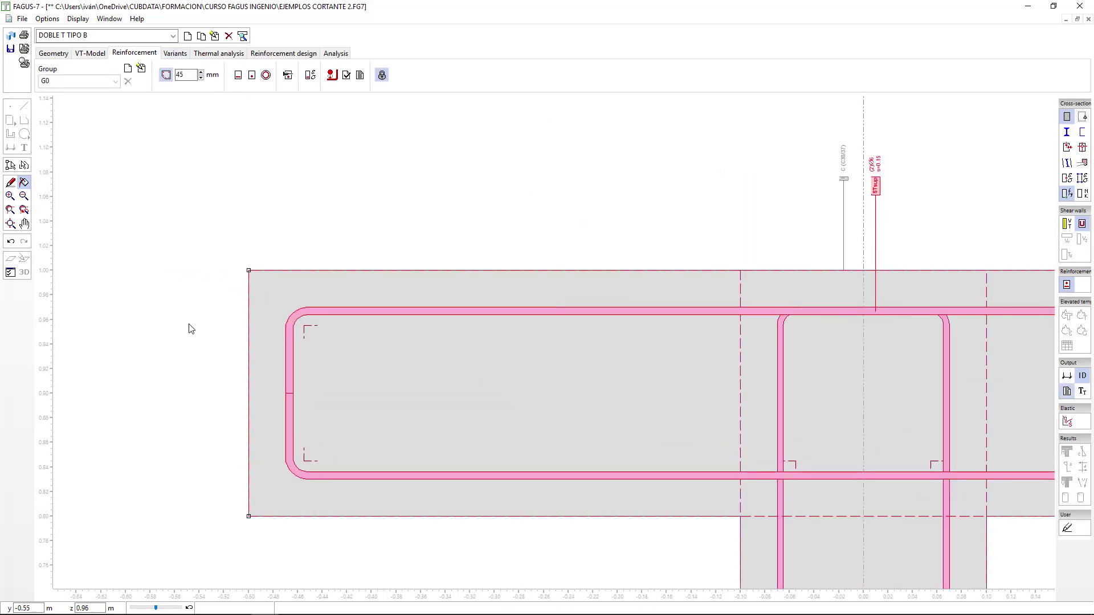
{"action": "scroll", "coordinate": [220, 322], "scroll_direction": "up", "scroll_amount": 3}
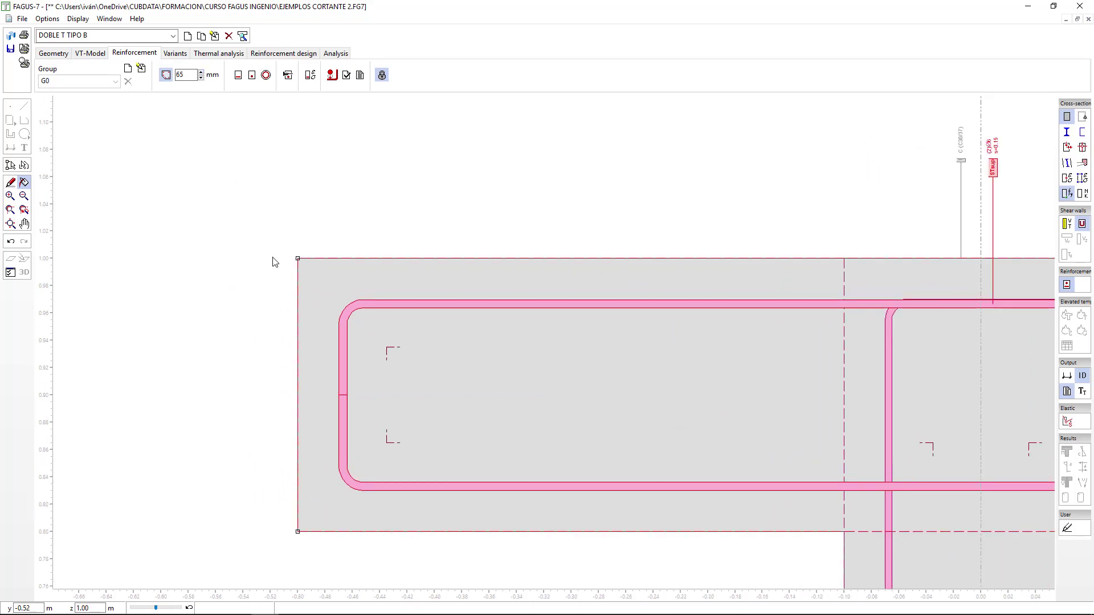
{"action": "scroll", "coordinate": [295, 223], "scroll_direction": "down", "scroll_amount": 2}
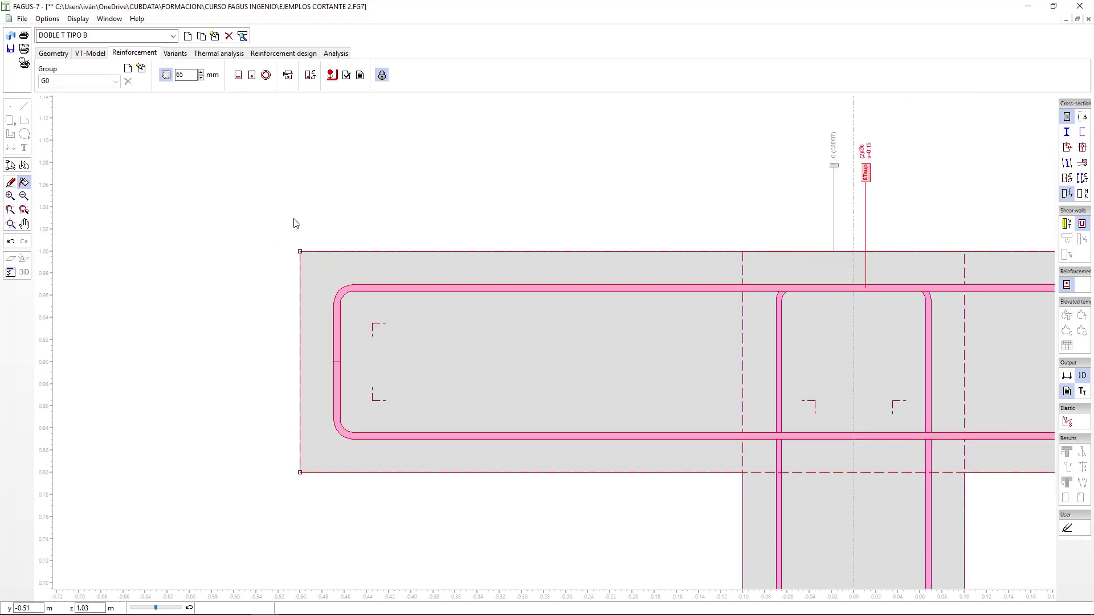
{"action": "left_click_drag", "start_coordinate": [479, 251], "coordinate": [313, 234]}
{"action": "scroll", "coordinate": [300, 246], "scroll_direction": "down", "scroll_amount": 1}
{"action": "left_click_drag", "start_coordinate": [503, 227], "coordinate": [449, 254]}
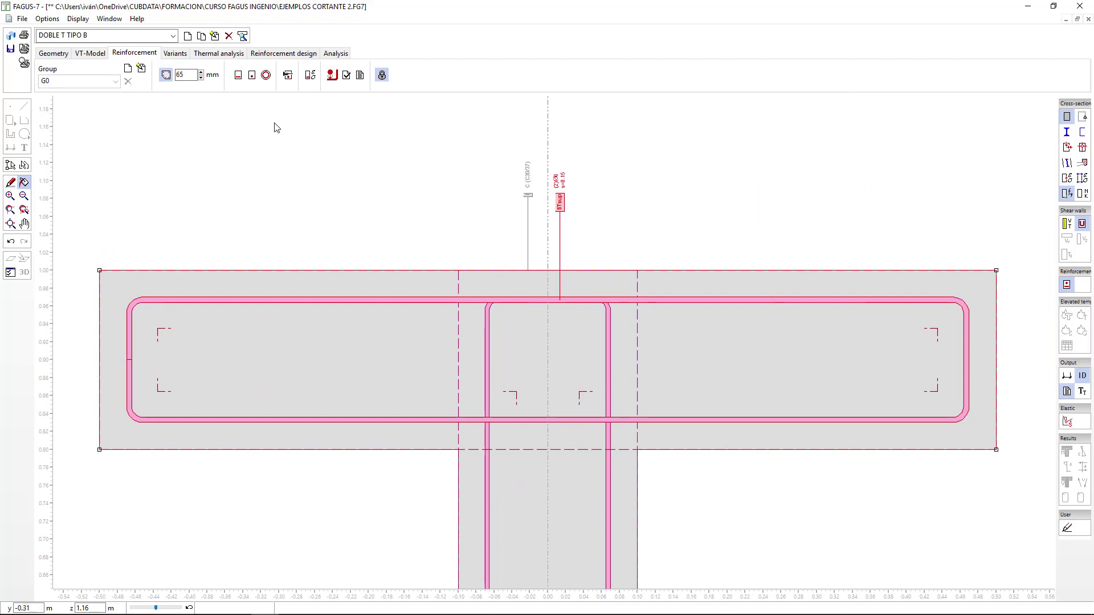
Define a line reinforcement of 2 Ø25 bars adapted to the stirrup corners
{"action": "left_click", "coordinate": [238, 78]}
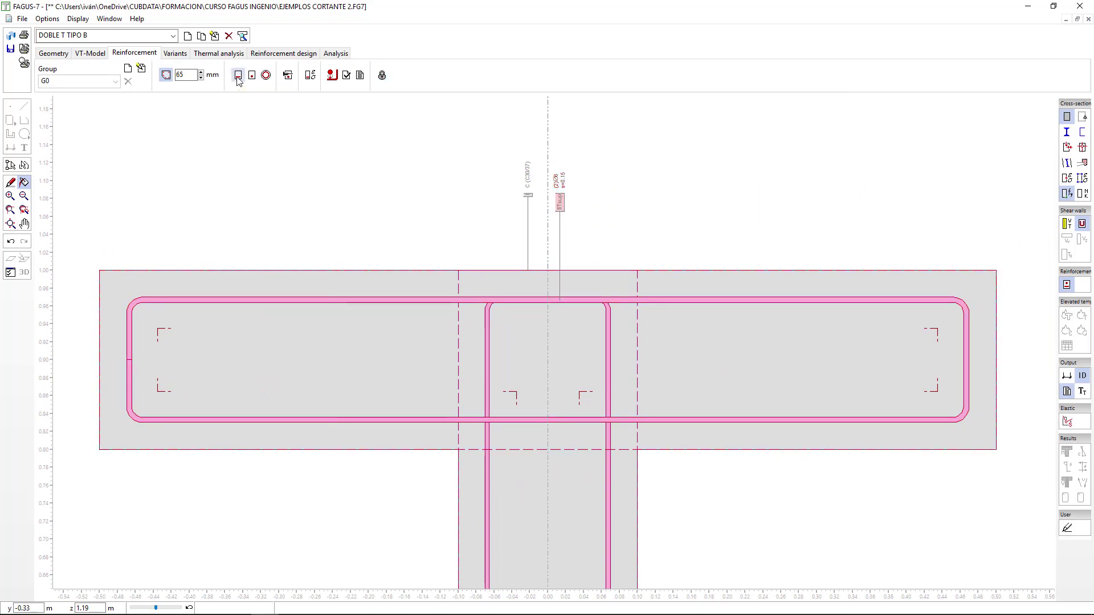
{"action": "left_click", "coordinate": [261, 366]}
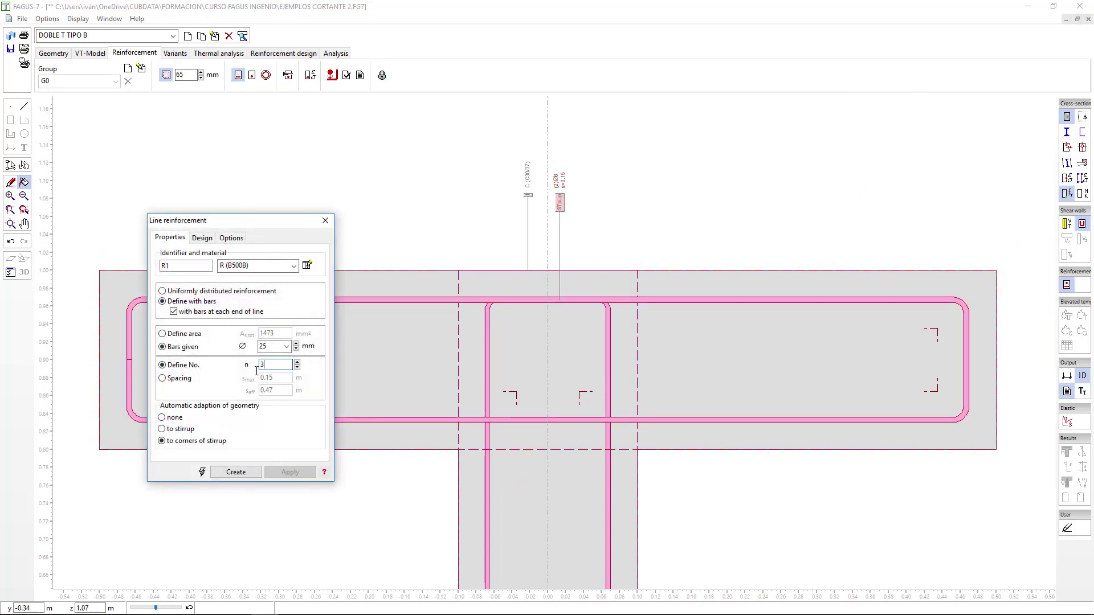
{"action": "key", "text": "BackSpace"}
{"action": "type", "text": "2"}
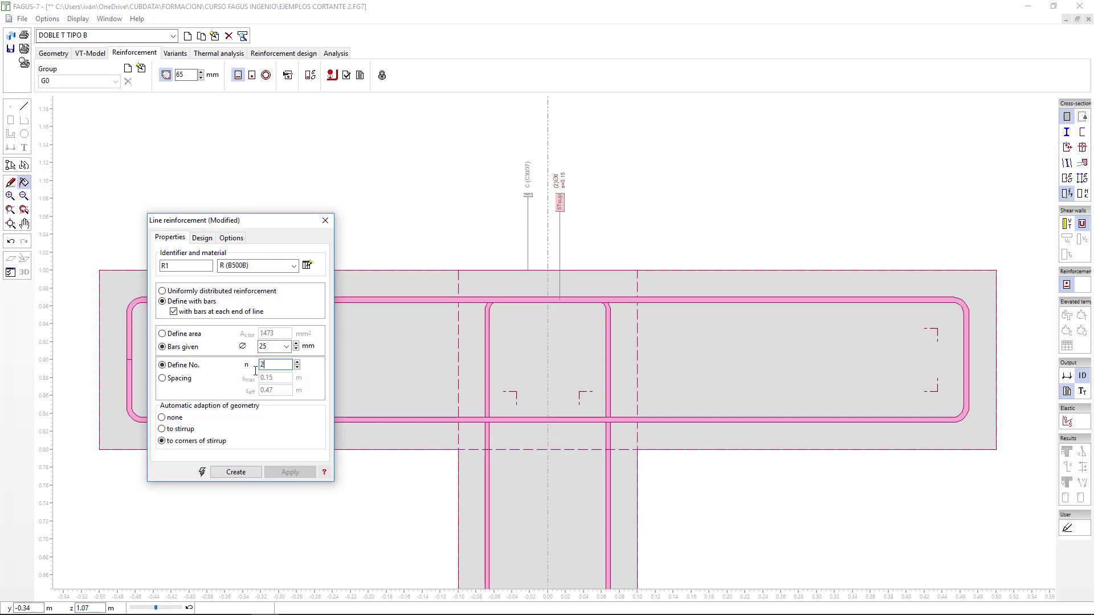
{"action": "left_click", "coordinate": [236, 473]}
Place the bar line from the top-left to the top-right stirrup corner
{"action": "left_click", "coordinate": [157, 329]}
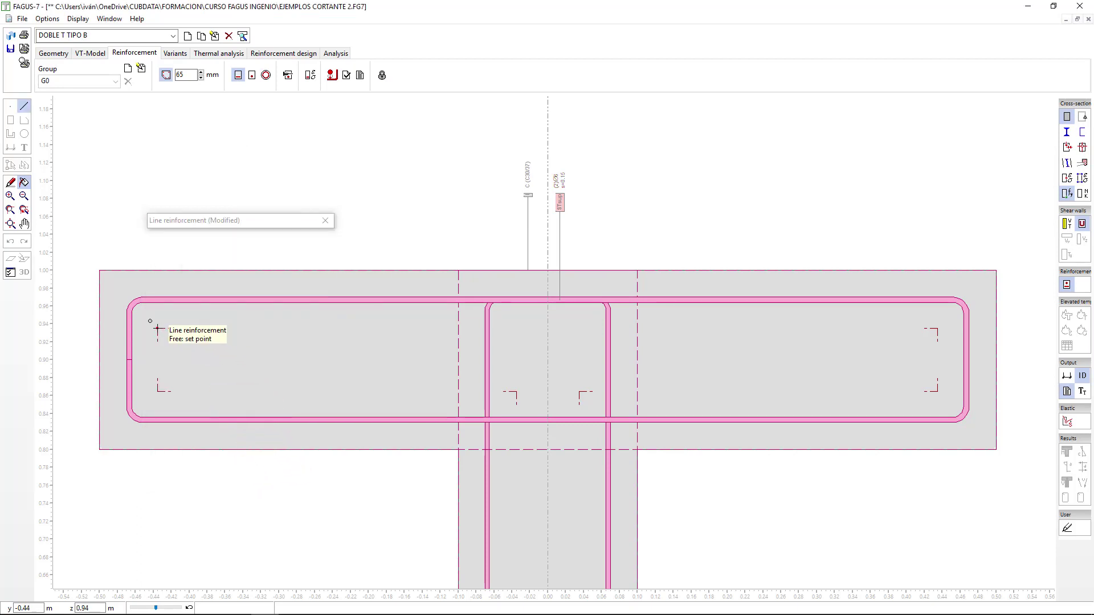
{"action": "left_click", "coordinate": [937, 330]}
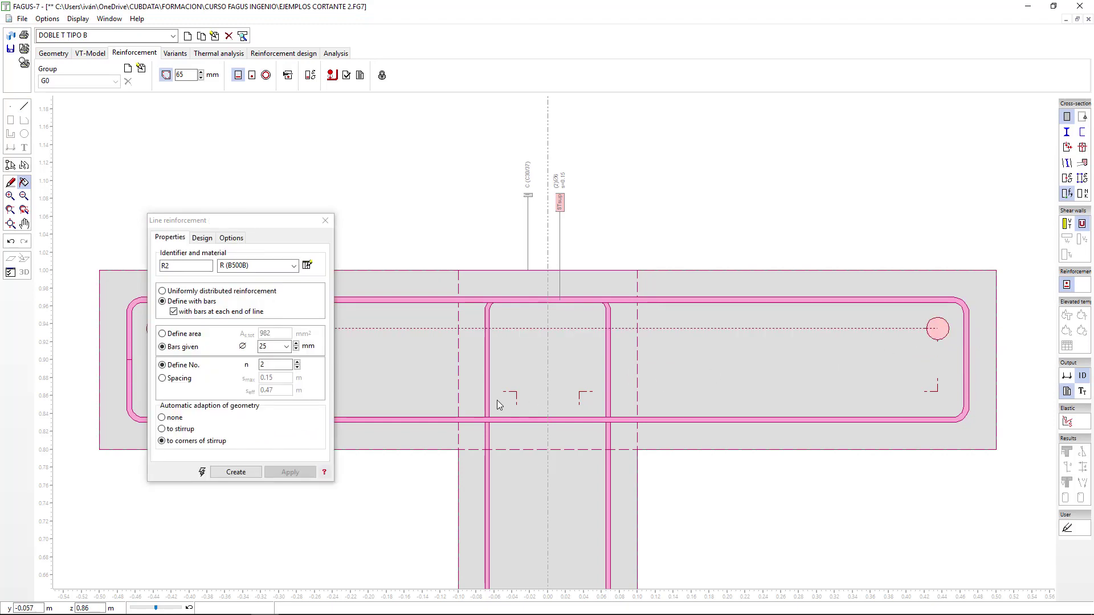
{"action": "left_click", "coordinate": [325, 222]}
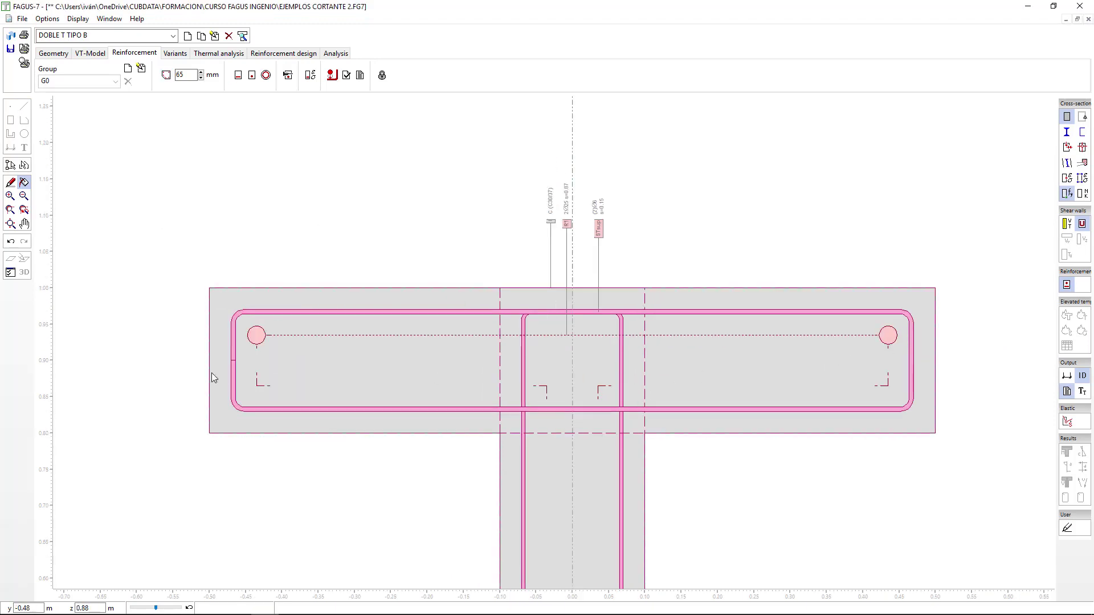
{"action": "scroll", "coordinate": [212, 376], "scroll_direction": "up", "scroll_amount": 2}
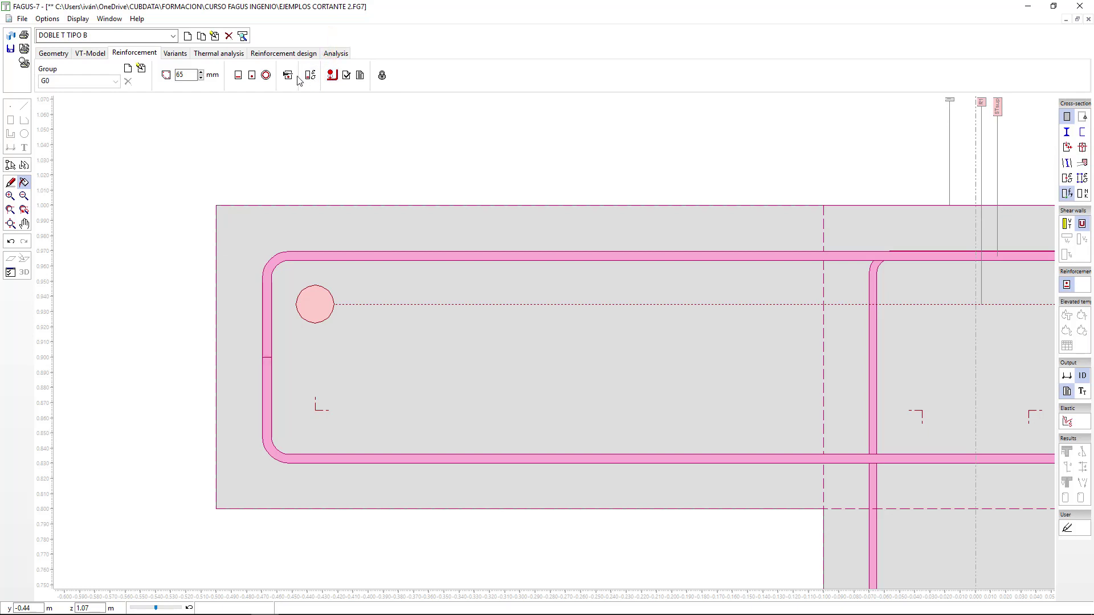
{"action": "left_click", "coordinate": [285, 53]}
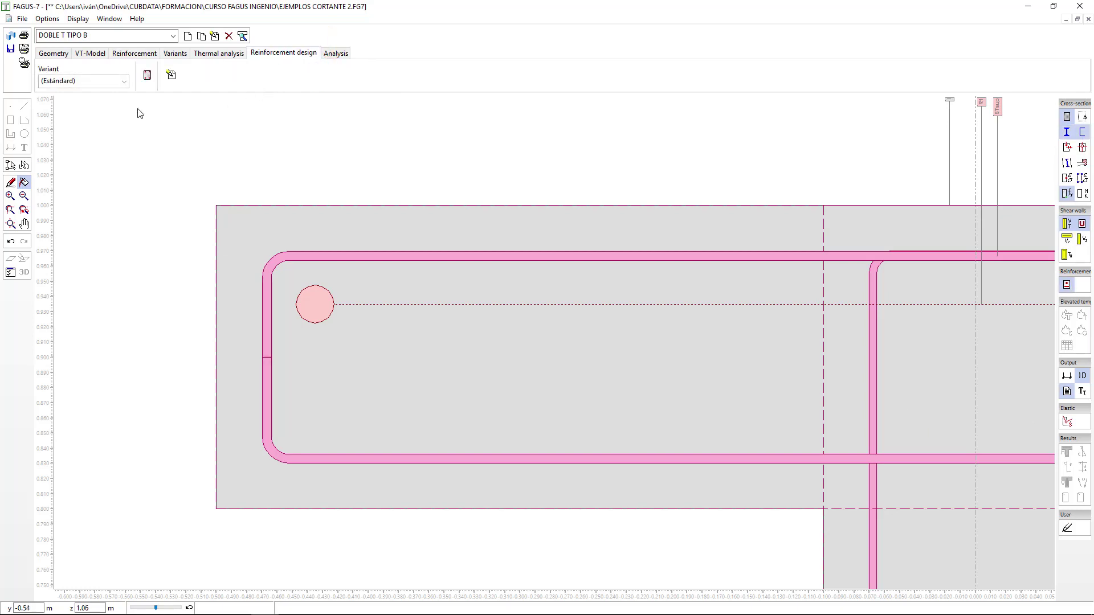
{"action": "left_click", "coordinate": [147, 75]}
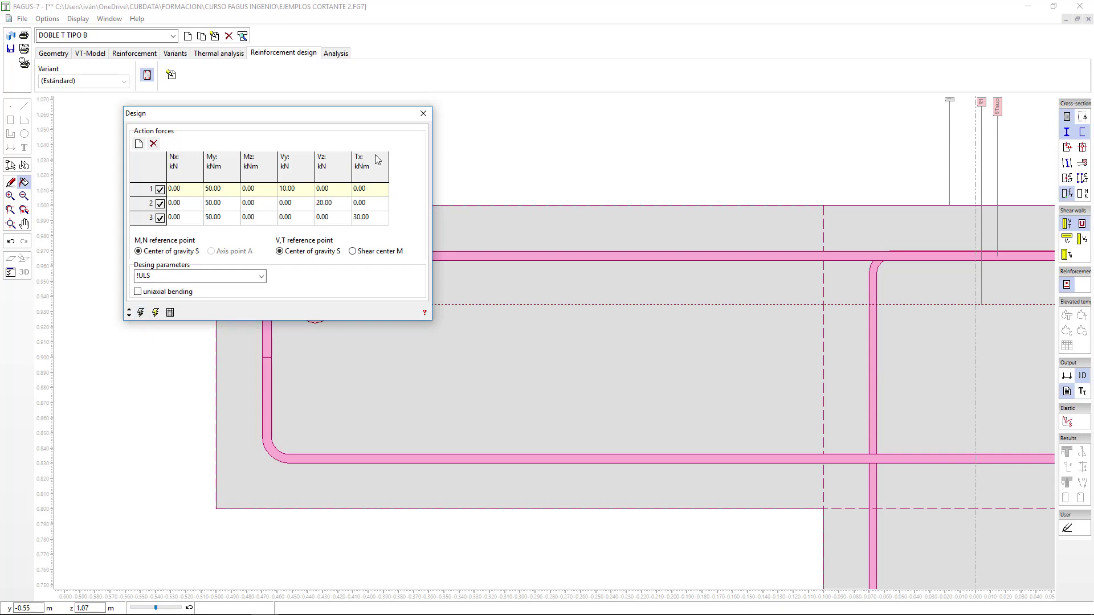
{"action": "left_click", "coordinate": [422, 114]}
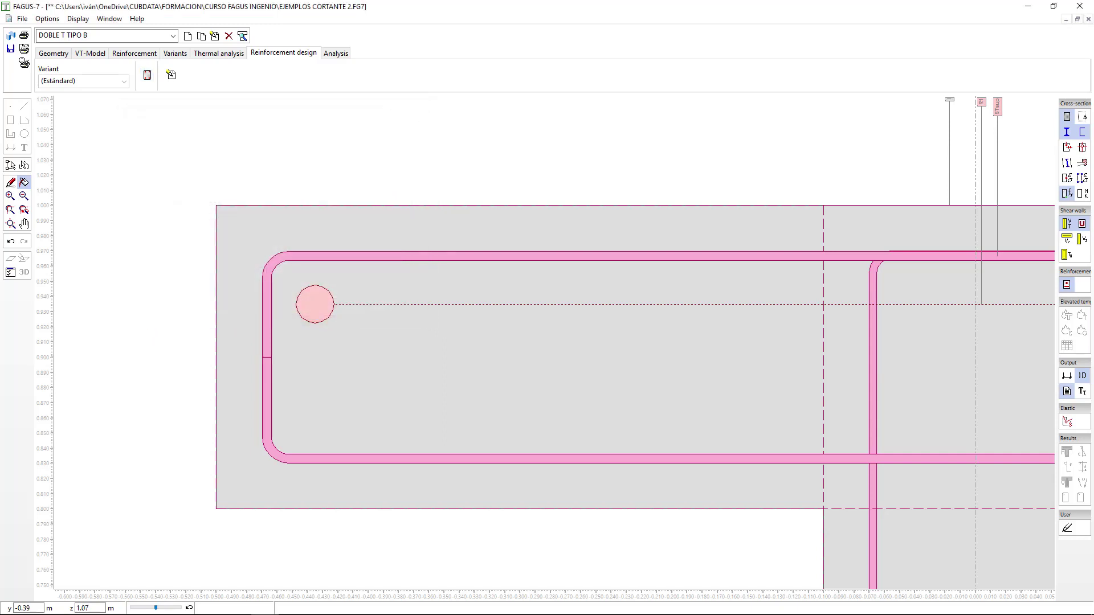
{"action": "left_click", "coordinate": [134, 54]}
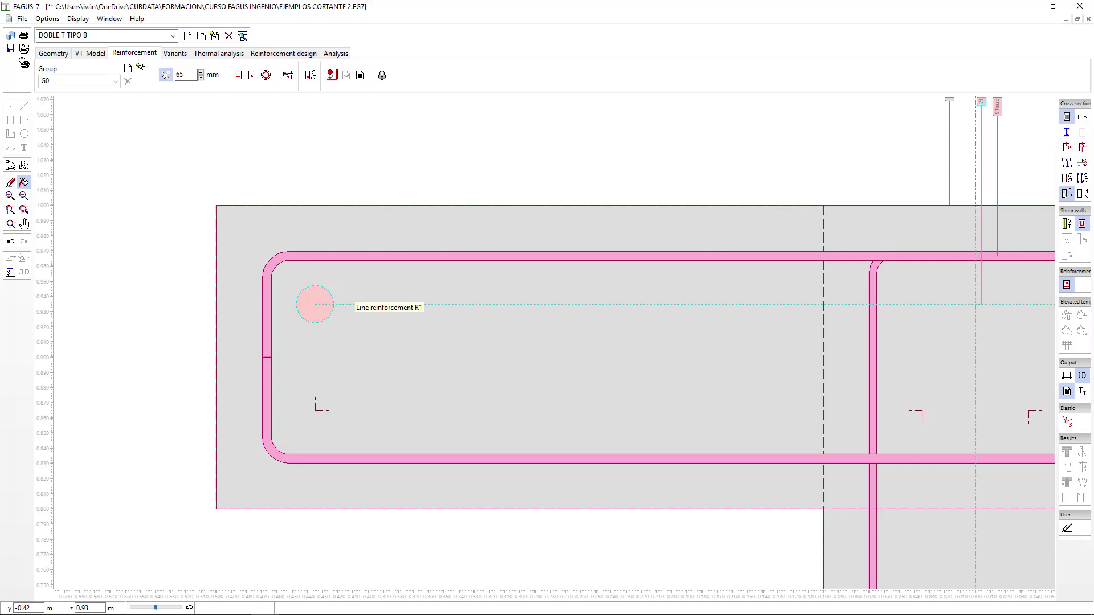
Set R1's automatic geometry adaption to 'to stirrup', apply it and close the dialog
{"action": "double_click", "coordinate": [345, 306]}
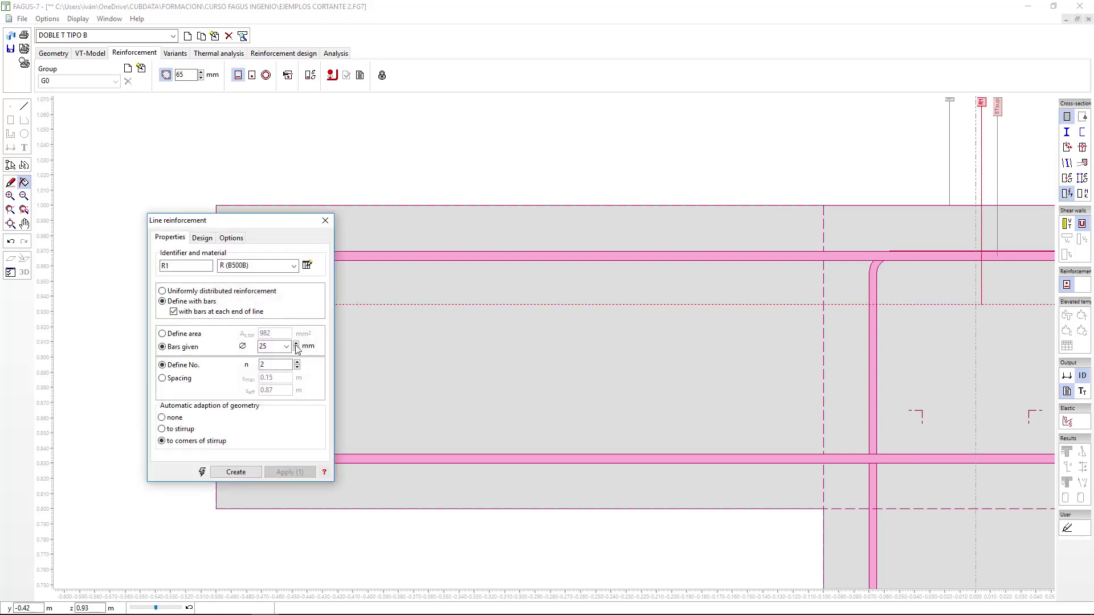
{"action": "left_click_drag", "start_coordinate": [245, 222], "coordinate": [548, 216]}
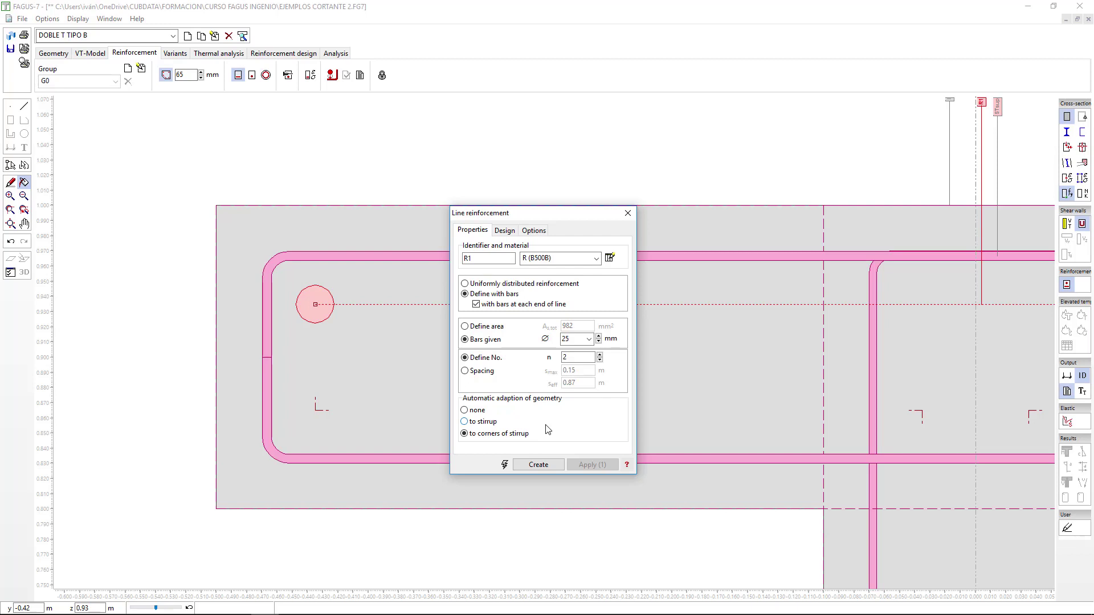
{"action": "left_click", "coordinate": [481, 412]}
{"action": "left_click", "coordinate": [485, 422]}
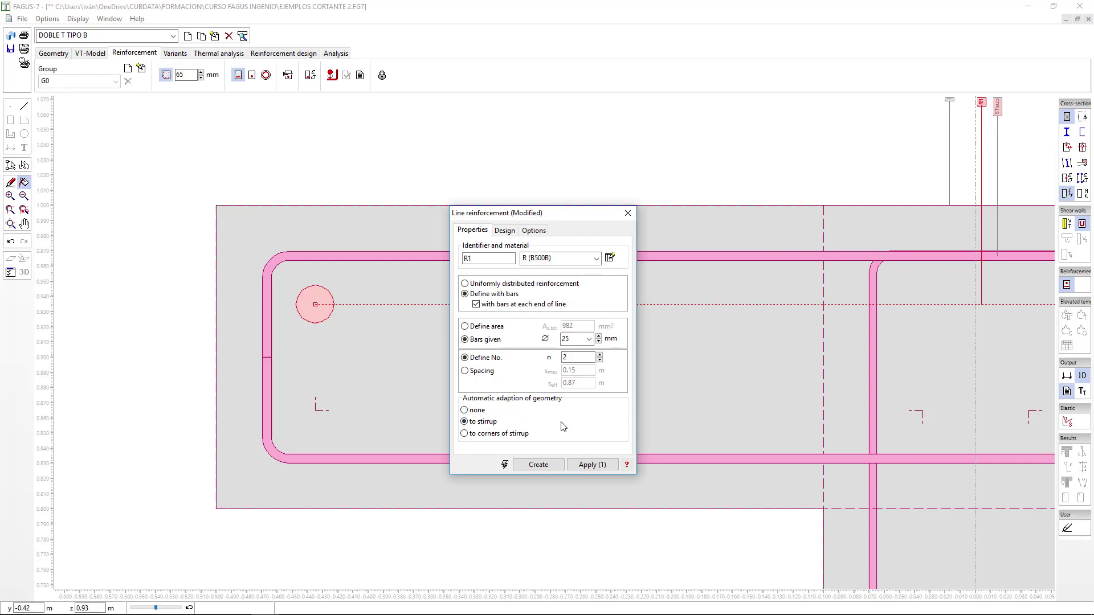
{"action": "left_click", "coordinate": [512, 434]}
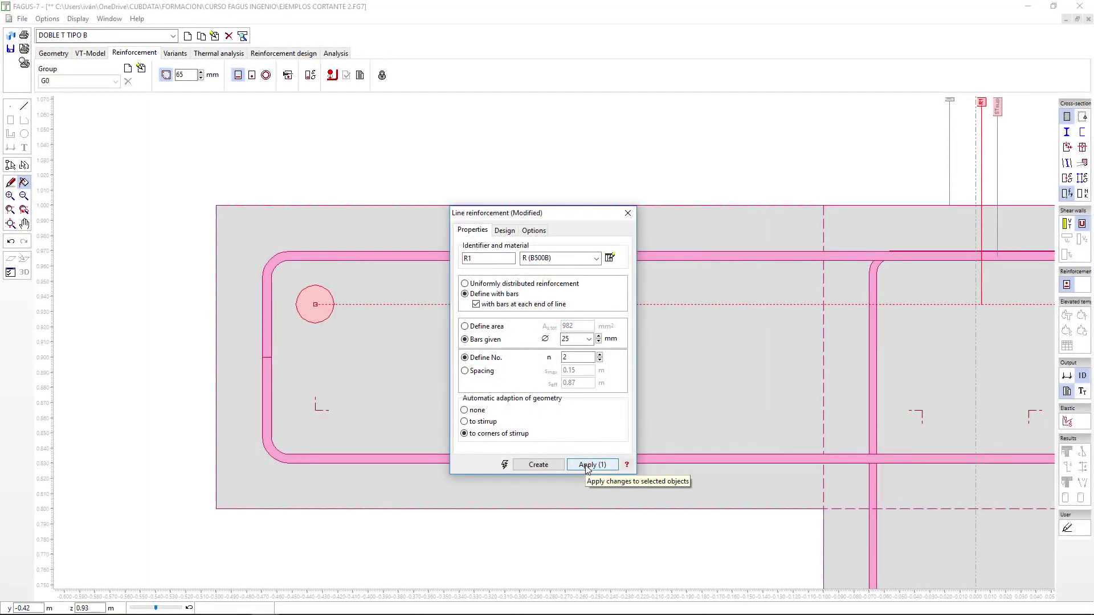
{"action": "left_click", "coordinate": [488, 422]}
{"action": "left_click", "coordinate": [590, 465]}
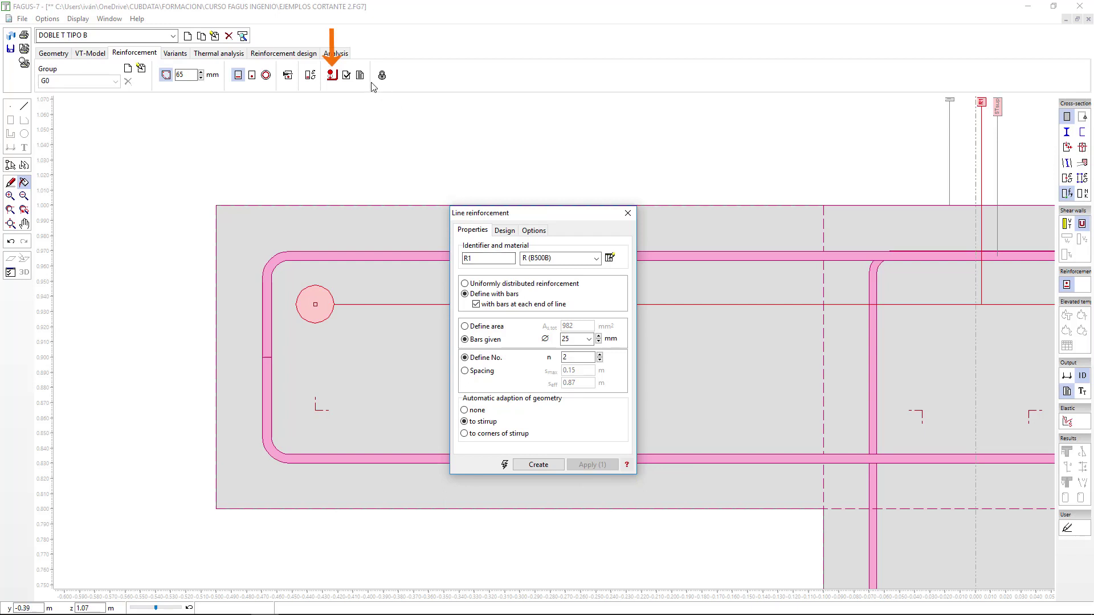
{"action": "key", "text": "Escape"}
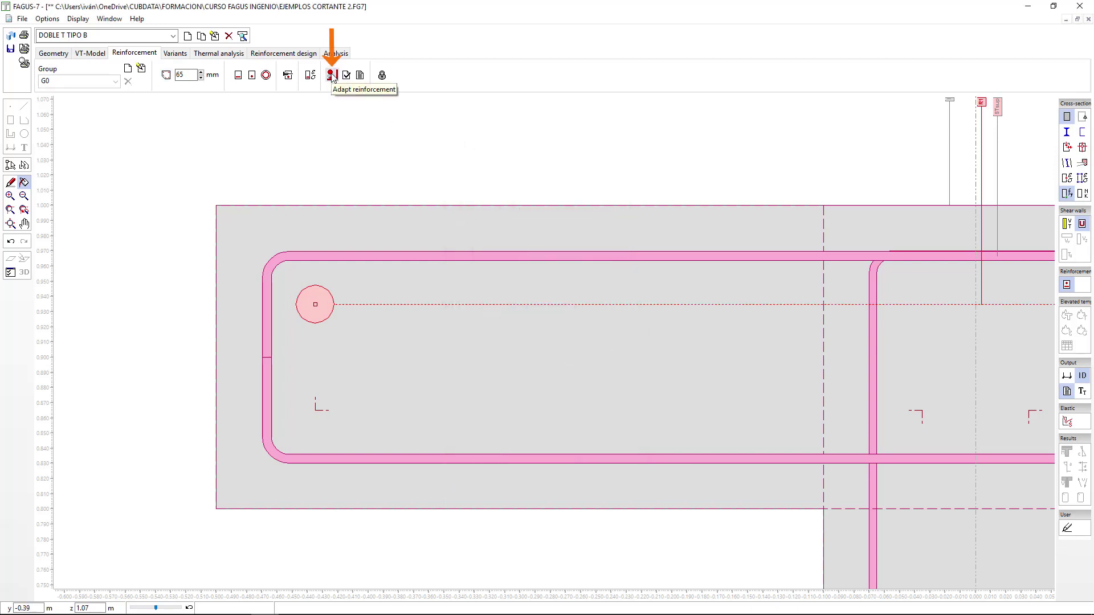
{"action": "left_click", "coordinate": [333, 75]}
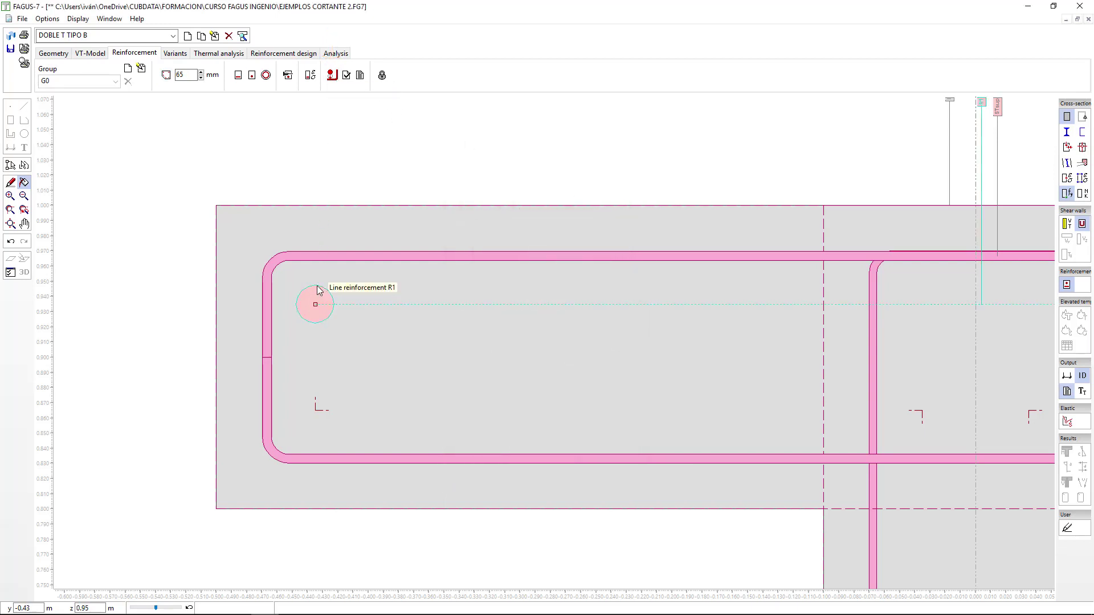
{"action": "scroll", "coordinate": [248, 229], "scroll_direction": "up", "scroll_amount": 1}
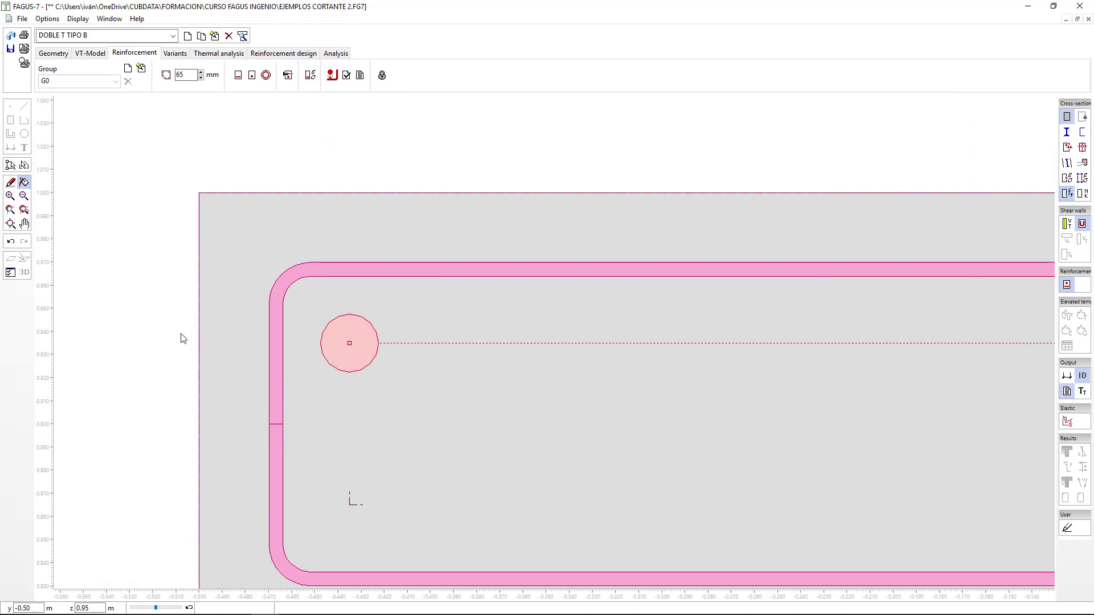
{"action": "scroll", "coordinate": [181, 337], "scroll_direction": "up", "scroll_amount": 1}
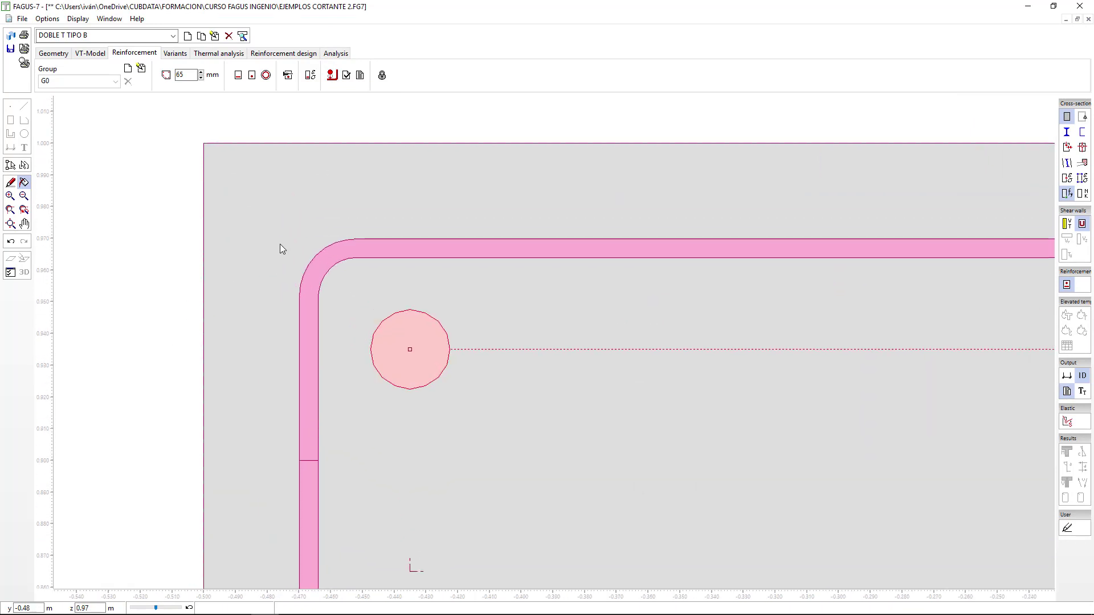
{"action": "left_click", "coordinate": [332, 77]}
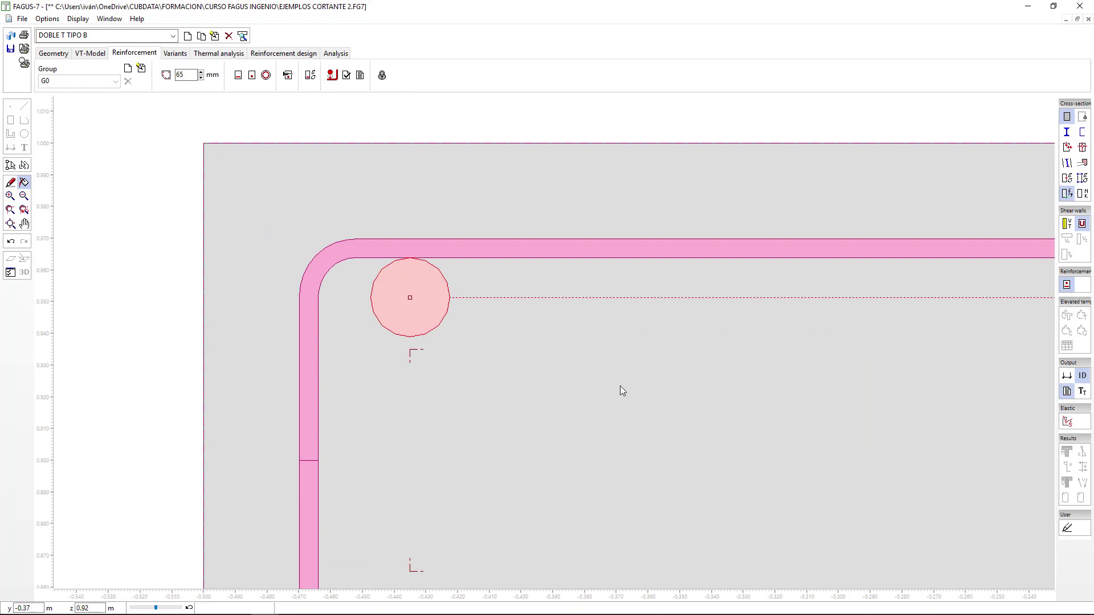
{"action": "key", "text": "ctrl+z"}
{"action": "key", "text": "Home"}
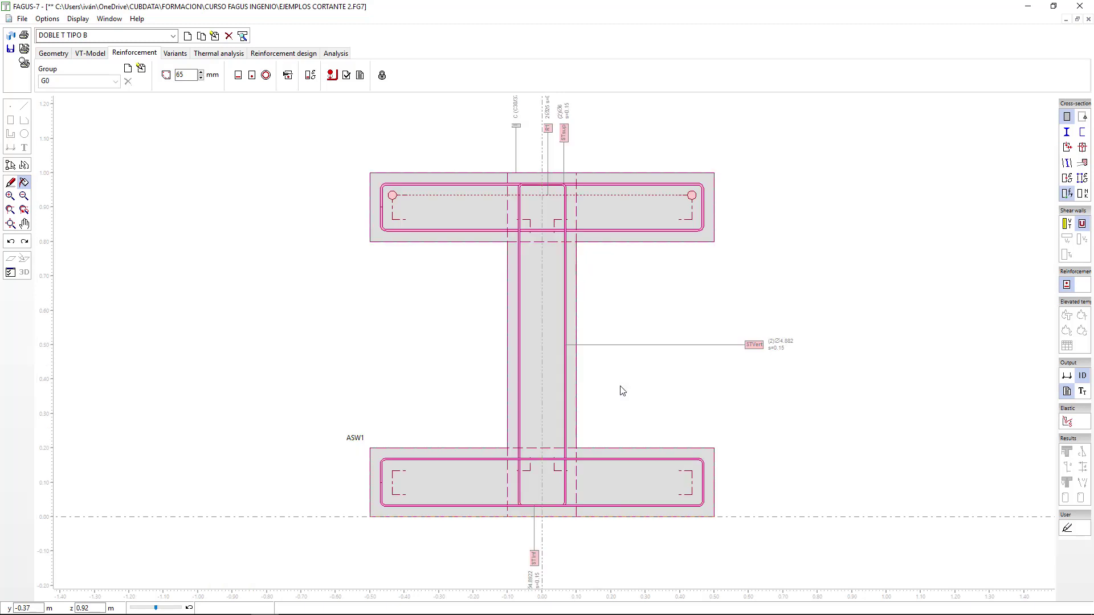
{"action": "scroll", "coordinate": [376, 192], "scroll_direction": "up", "scroll_amount": 5}
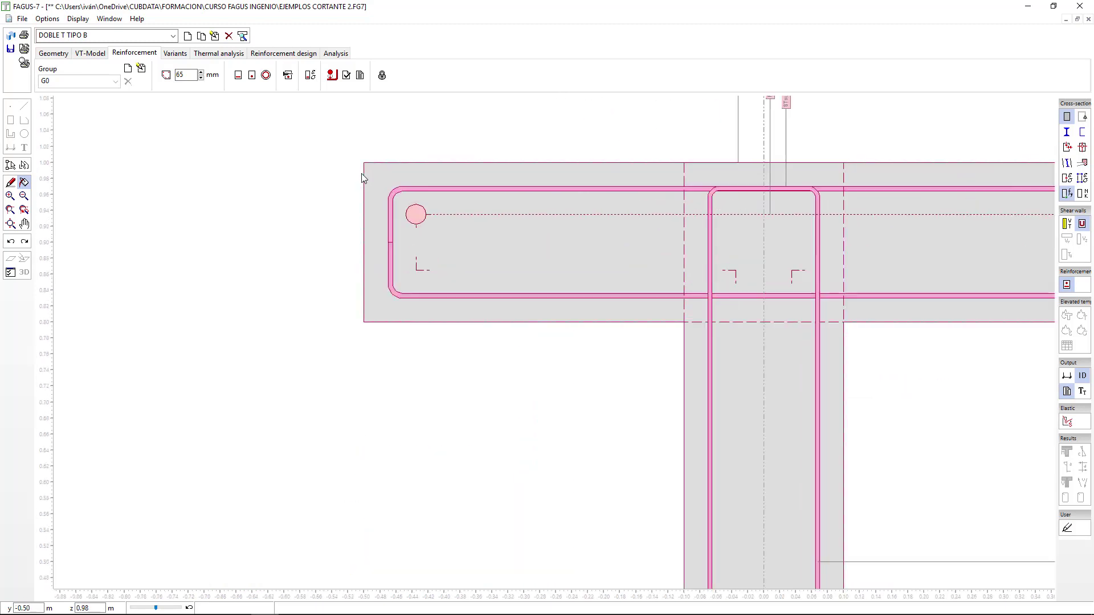
Switch R1's geometry adaption to 'to corners of stirrup', apply, and close the dialog
{"action": "left_click", "coordinate": [498, 270]}
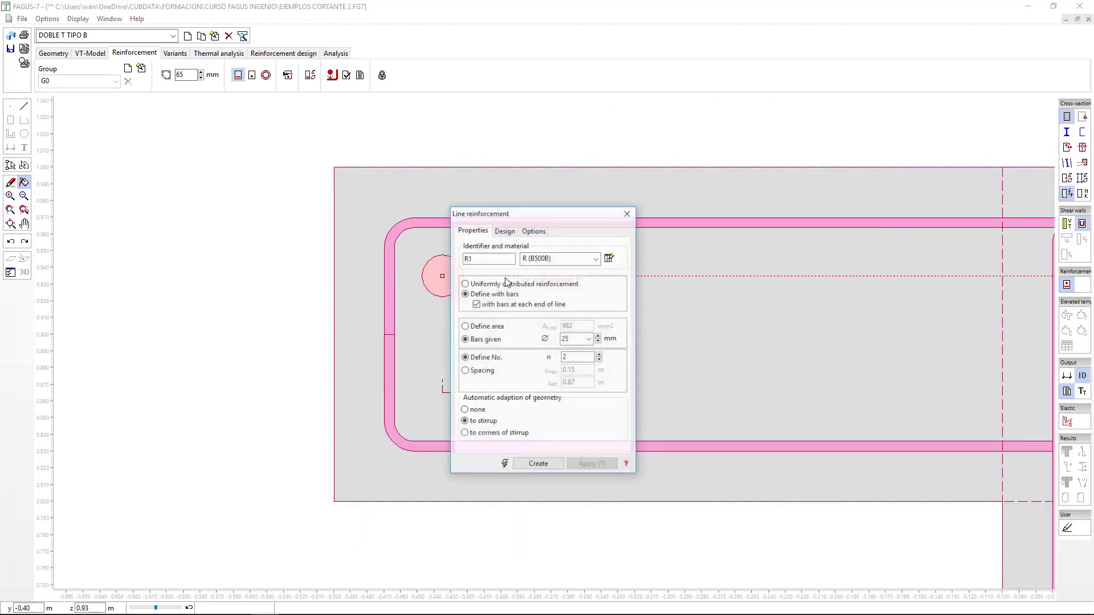
{"action": "left_click", "coordinate": [521, 436]}
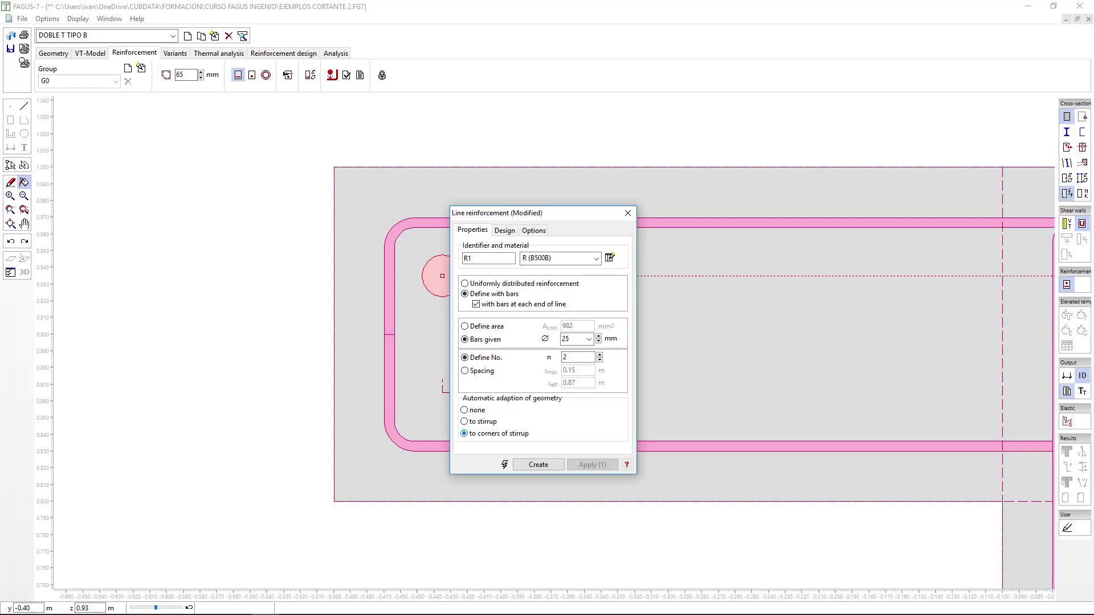
{"action": "left_click", "coordinate": [603, 463]}
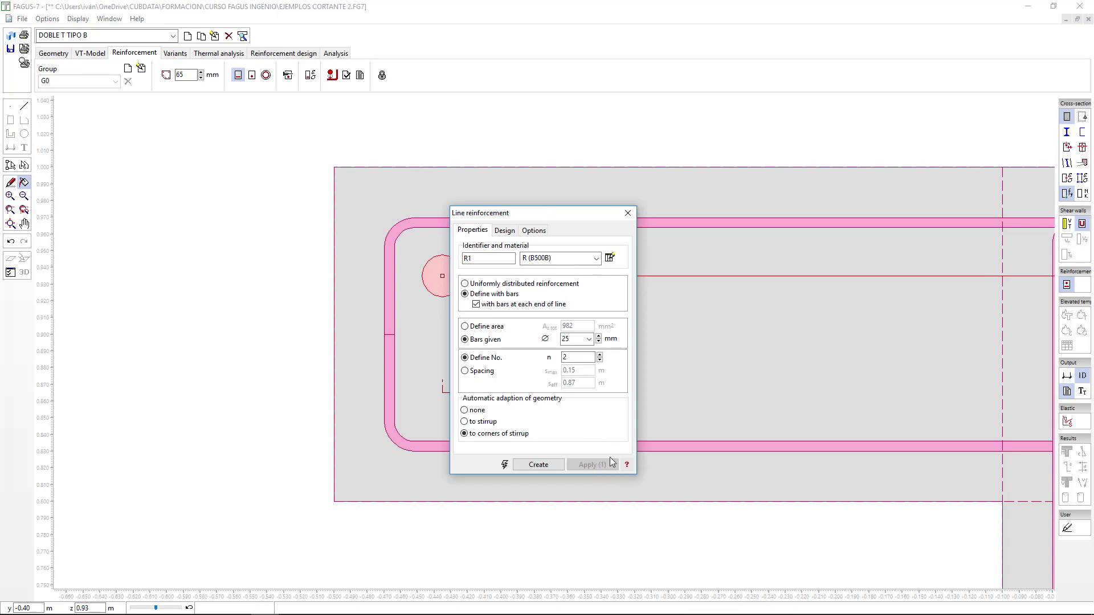
{"action": "left_click", "coordinate": [627, 212]}
{"action": "scroll", "coordinate": [188, 359], "scroll_direction": "down", "scroll_amount": 4}
{"action": "scroll", "coordinate": [595, 330], "scroll_direction": "up", "scroll_amount": 2}
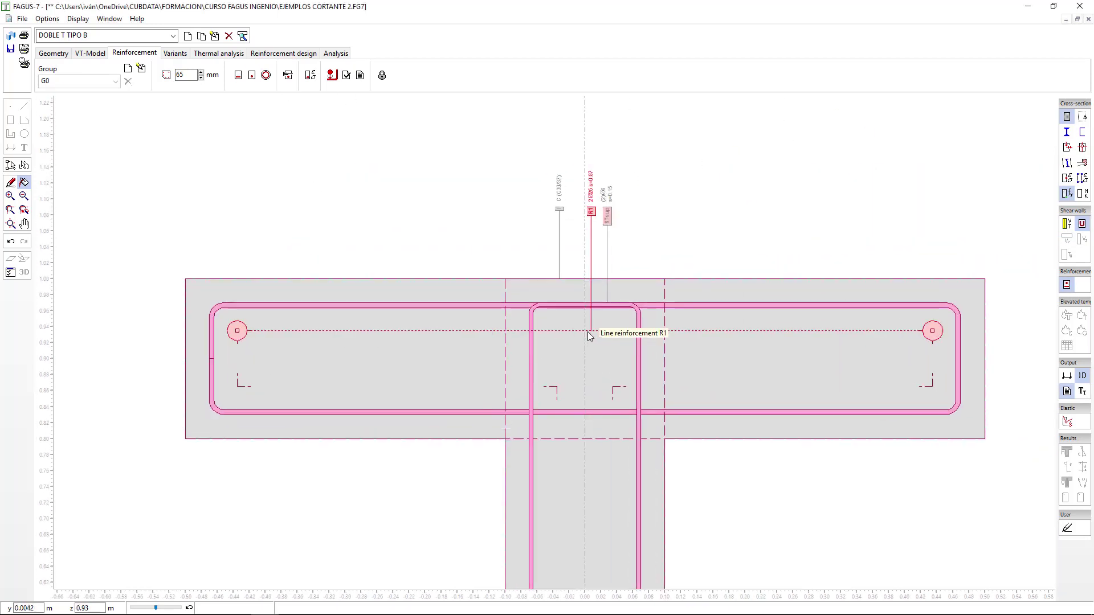
Run Adapt reinforcement so R1's two Ø25 bars snap into the stirrup's top corners
{"action": "left_click", "coordinate": [333, 77]}
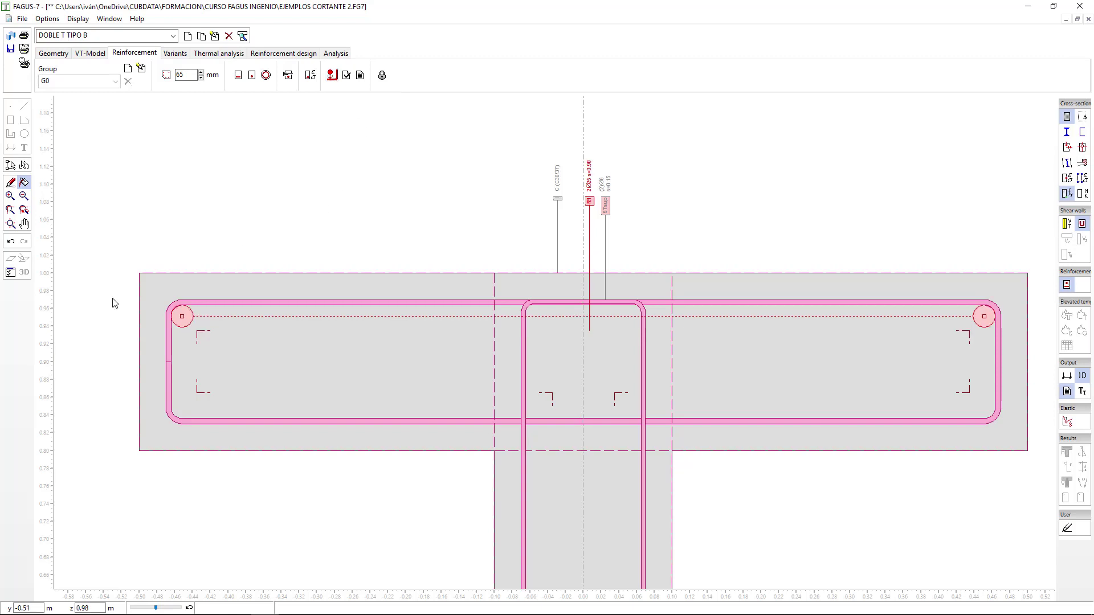
{"action": "scroll", "coordinate": [112, 302], "scroll_direction": "up", "scroll_amount": 4}
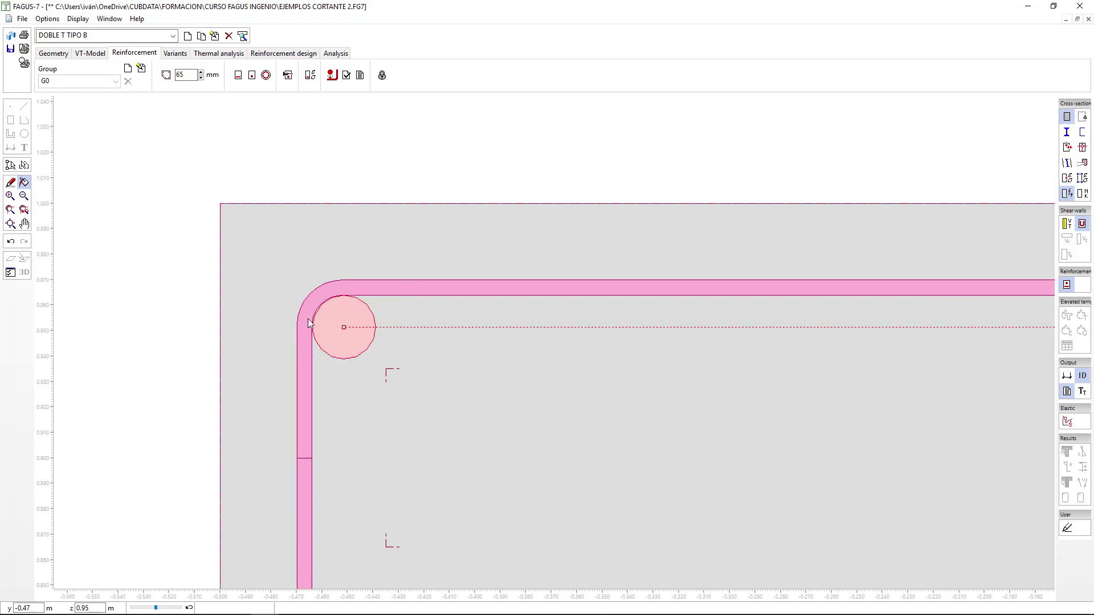
{"action": "scroll", "coordinate": [214, 313], "scroll_direction": "down", "scroll_amount": 5}
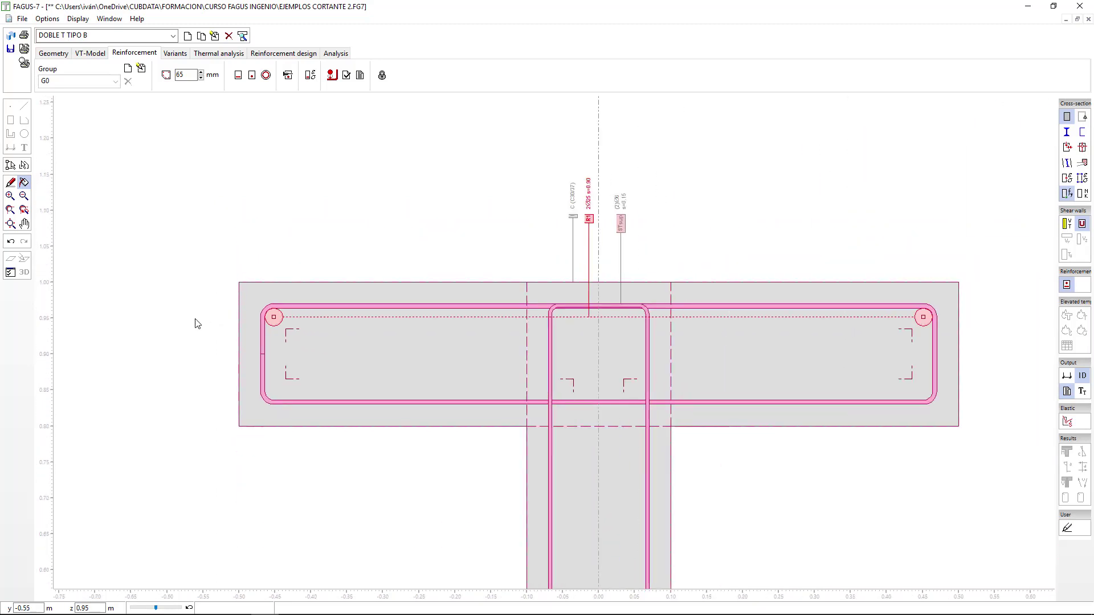
{"action": "scroll", "coordinate": [693, 374], "scroll_direction": "up", "scroll_amount": 1}
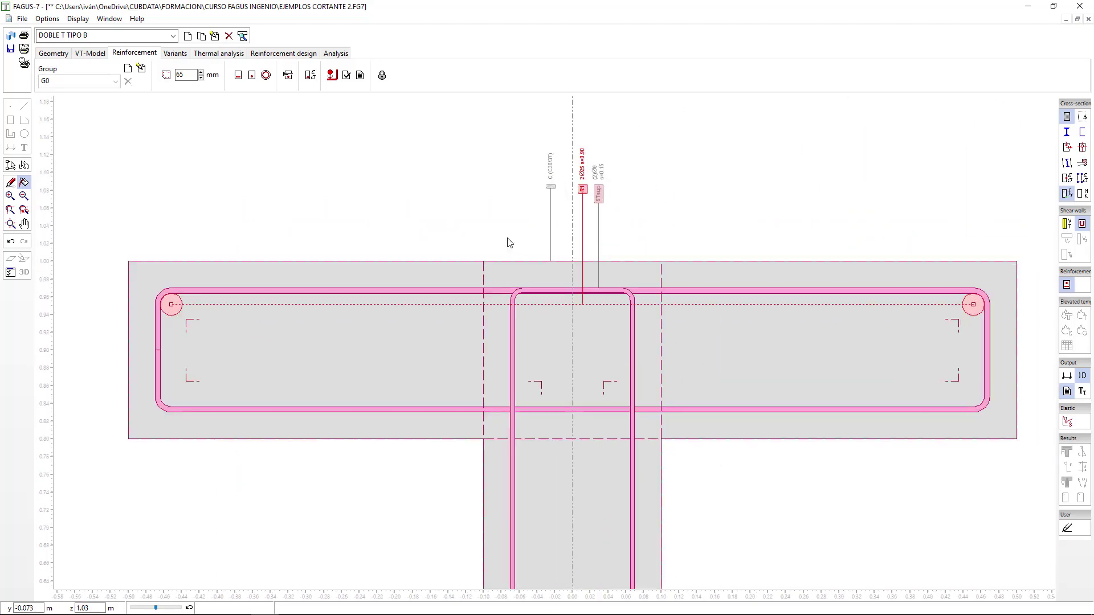